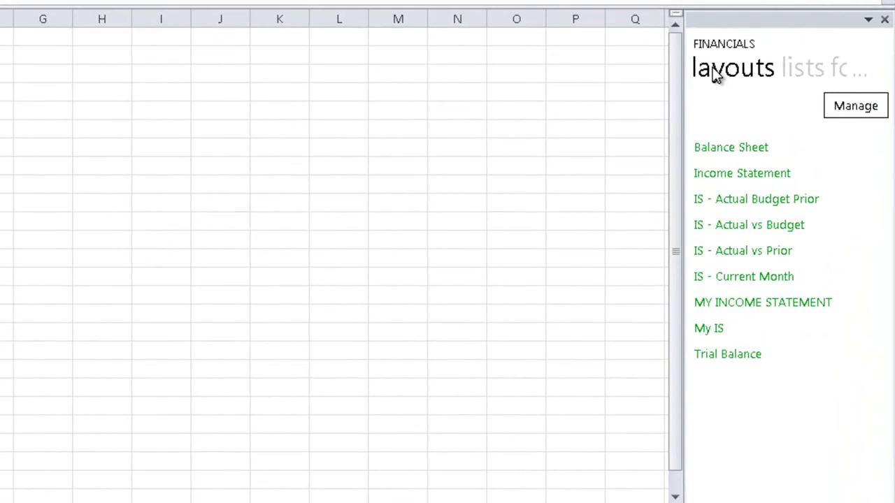
Step: Drag the Income Statement layout onto the worksheet to generate quarterly actuals
left_click(712, 148)
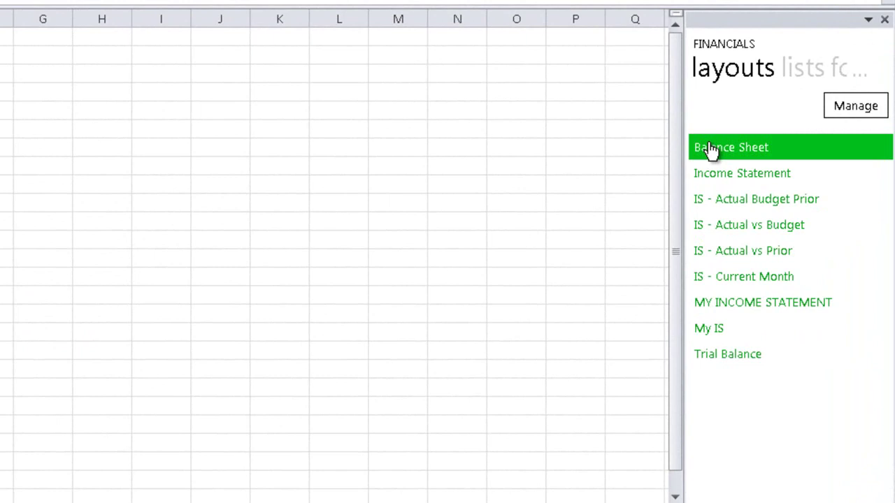
left_click(711, 175)
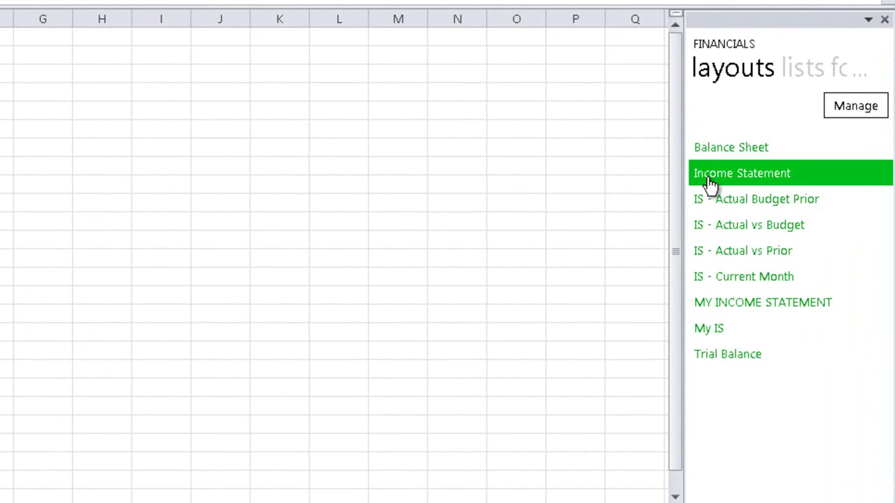
left_click_drag(711, 184, 150, 224)
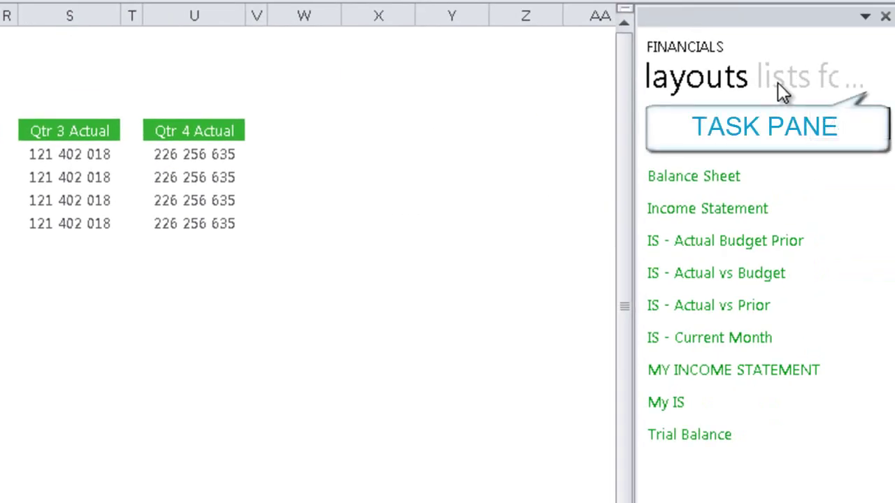
Step: Switch the task pane to the lists page showing Accounts, Segments, Branches and more
left_click(778, 85)
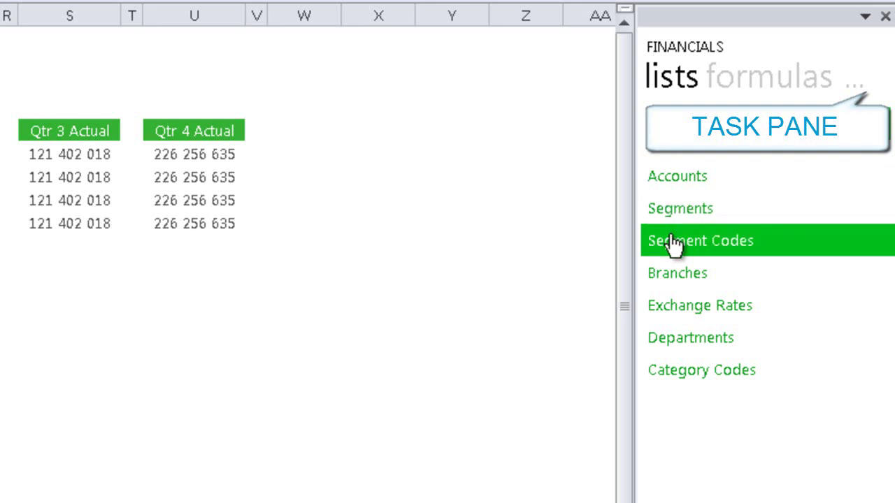
Step: Browse the formulas page, then show the reporting trees including DEMO
left_click(743, 82)
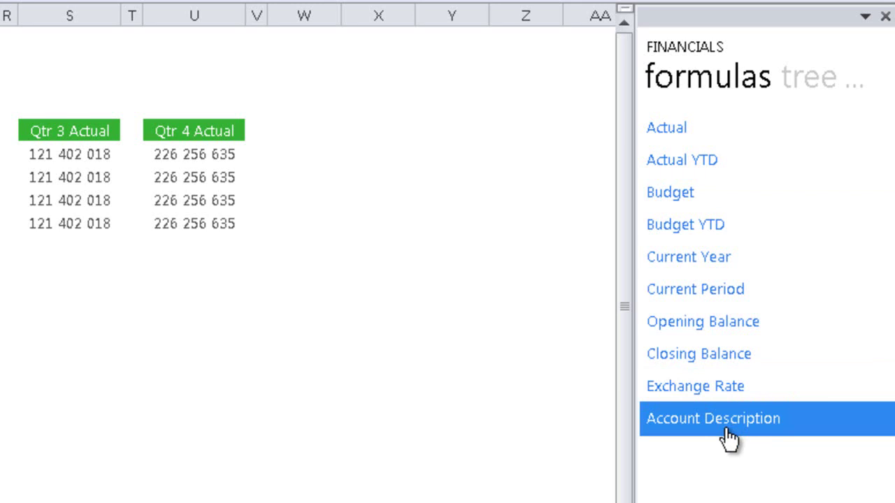
left_click(811, 84)
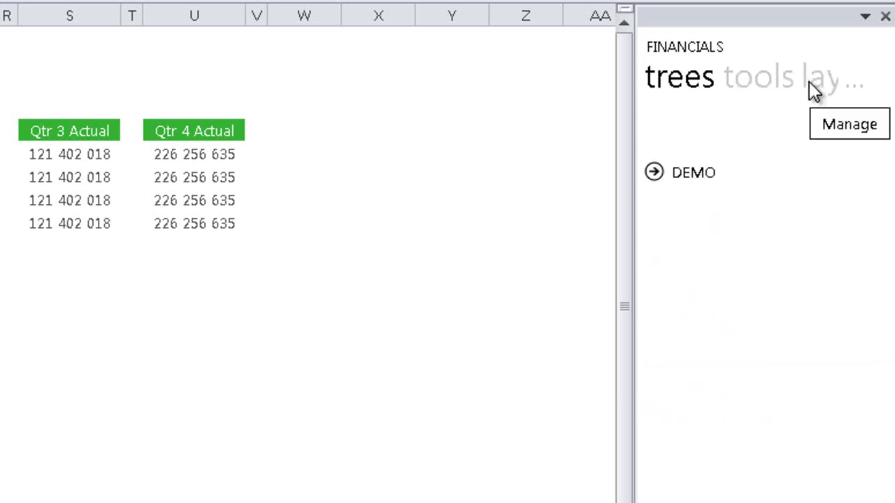
Step: Open the DEMO tree to reveal HQ with REGION 1 and REGION 2
left_click(656, 175)
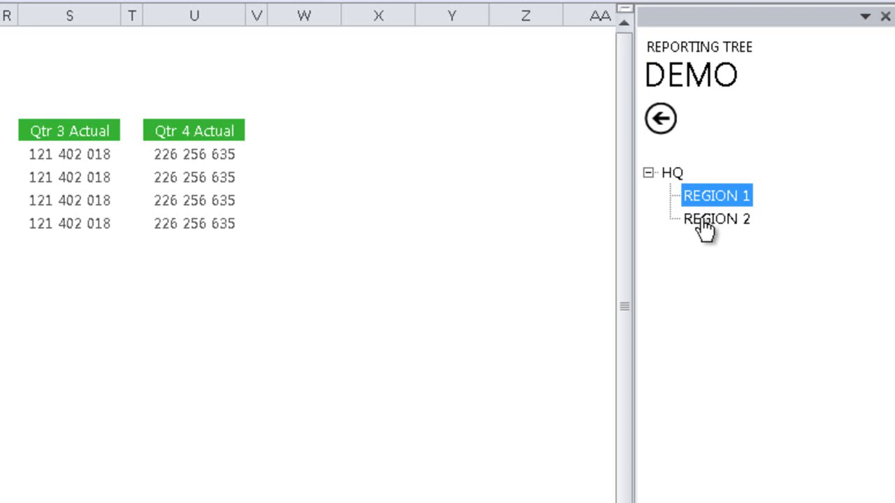
Step: Select the REGION 2, HQ and REGION 1 nodes of the DEMO tree
left_click(703, 223)
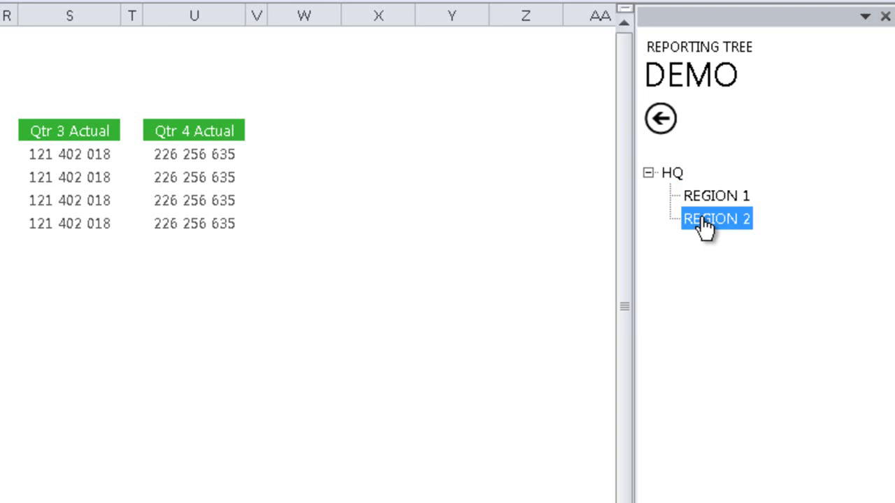
left_click(673, 175)
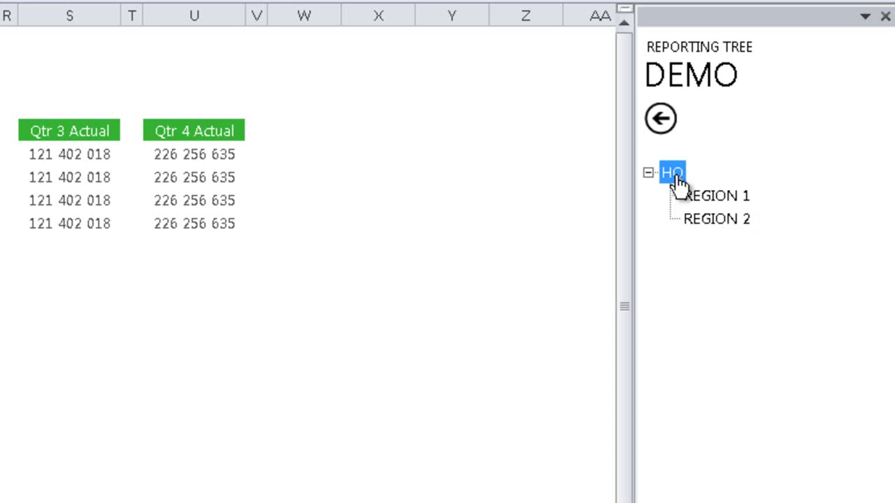
left_click(691, 197)
left_click(693, 222)
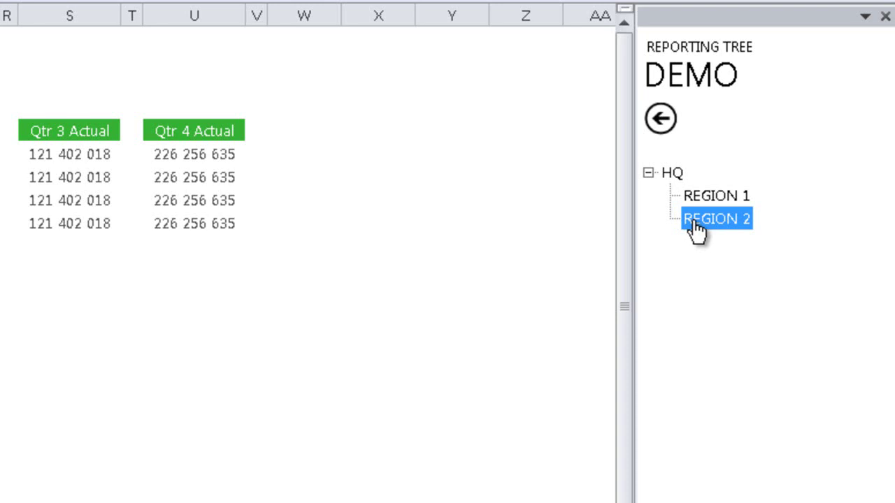
Step: Leave the DEMO tree and move to the tools page with Missing Accounts
double_click(696, 231)
left_click(755, 73)
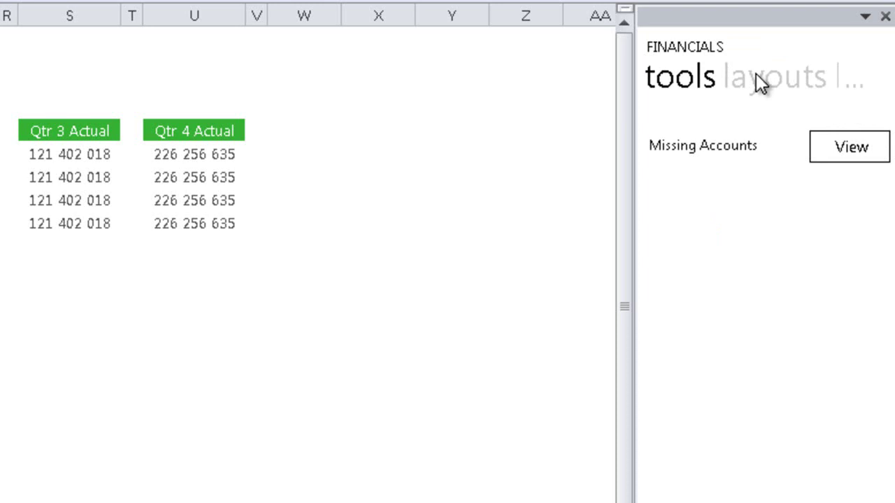
Step: Run Missing Accounts on the current sheet, confirming no accounts are missing
left_click(877, 153)
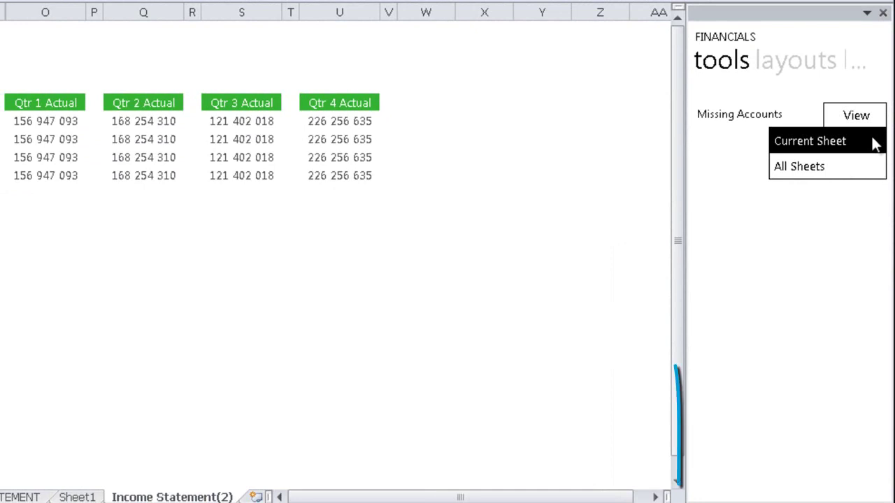
left_click(876, 143)
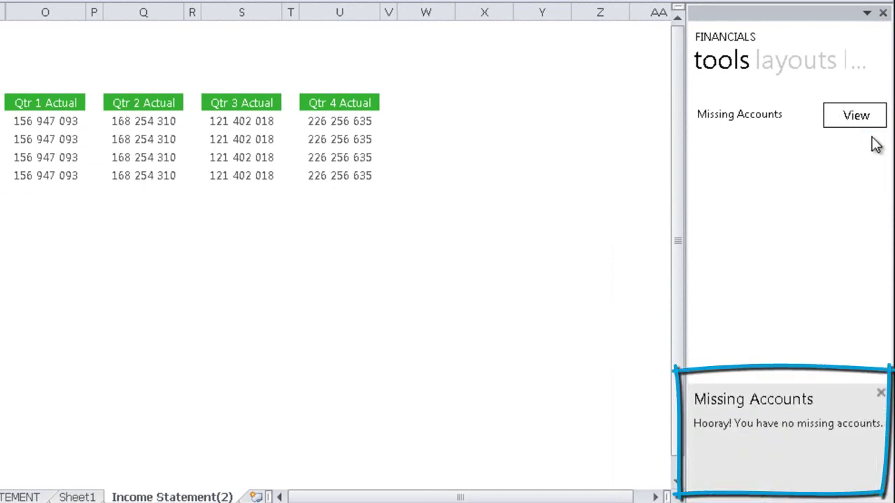